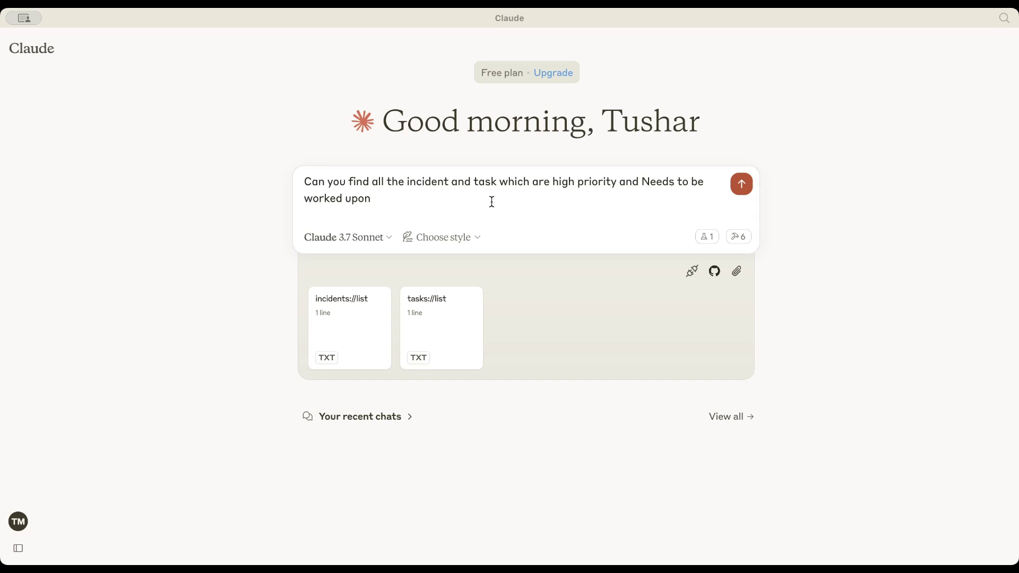
Look through the resources the servicenow-mcp integration offers as context, without adding any to the prompt.
click(692, 272)
click(446, 325)
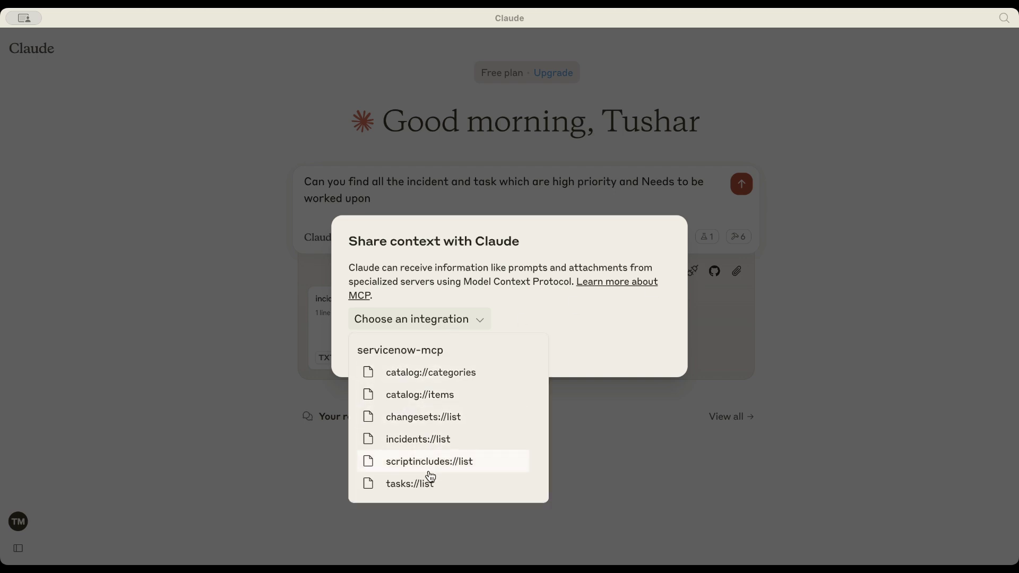
click(689, 341)
click(690, 341)
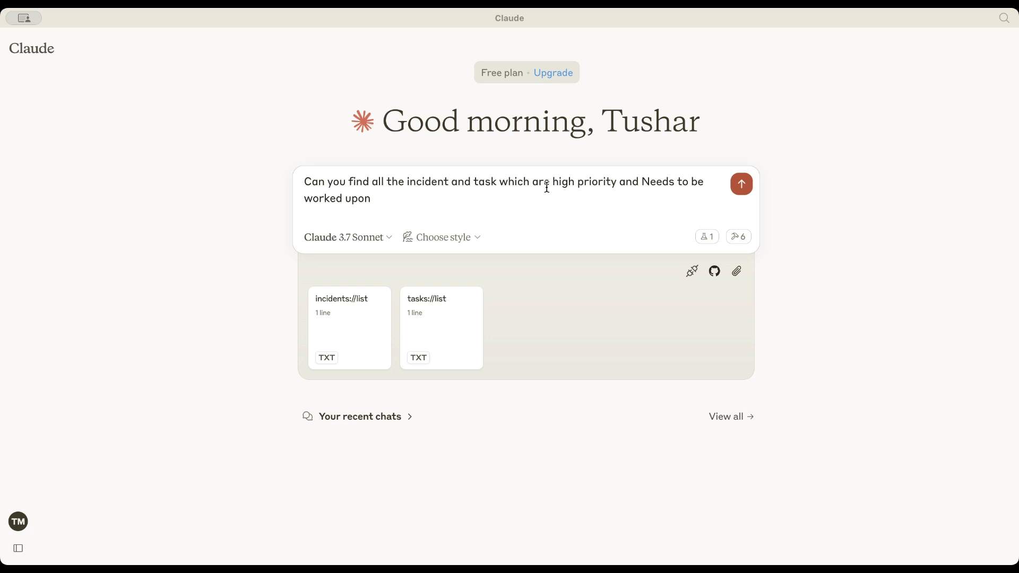
Submit the prompt asking for high-priority incidents and tasks that need work, and read through the reply.
click(743, 186)
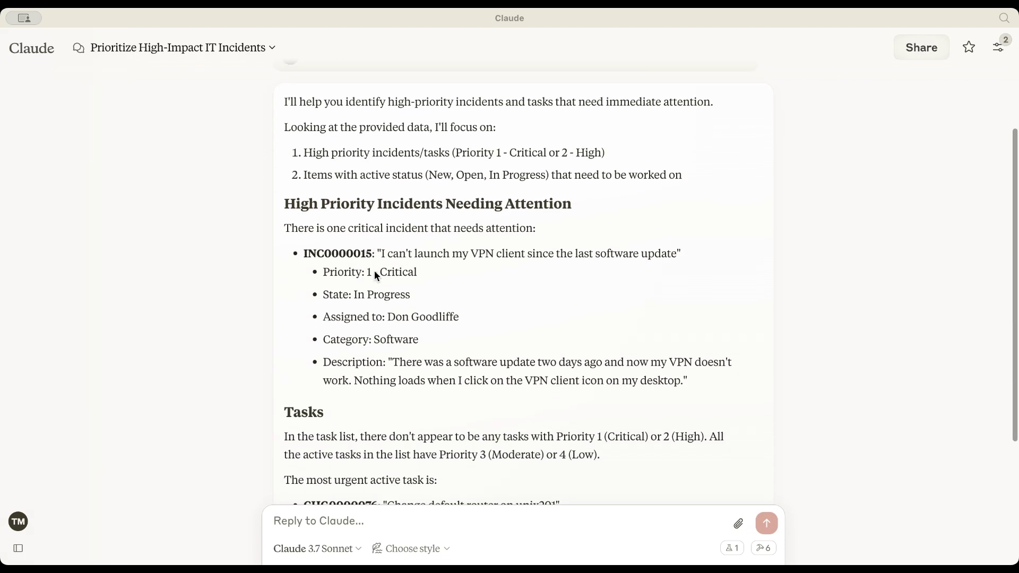
scroll(445, 255, down, 4)
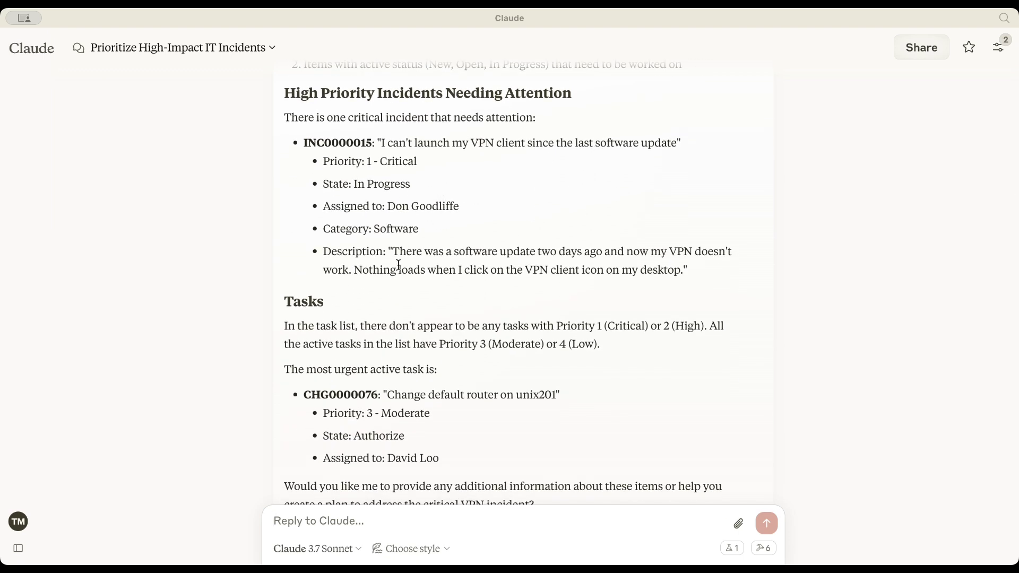
scroll(608, 272, down, 2)
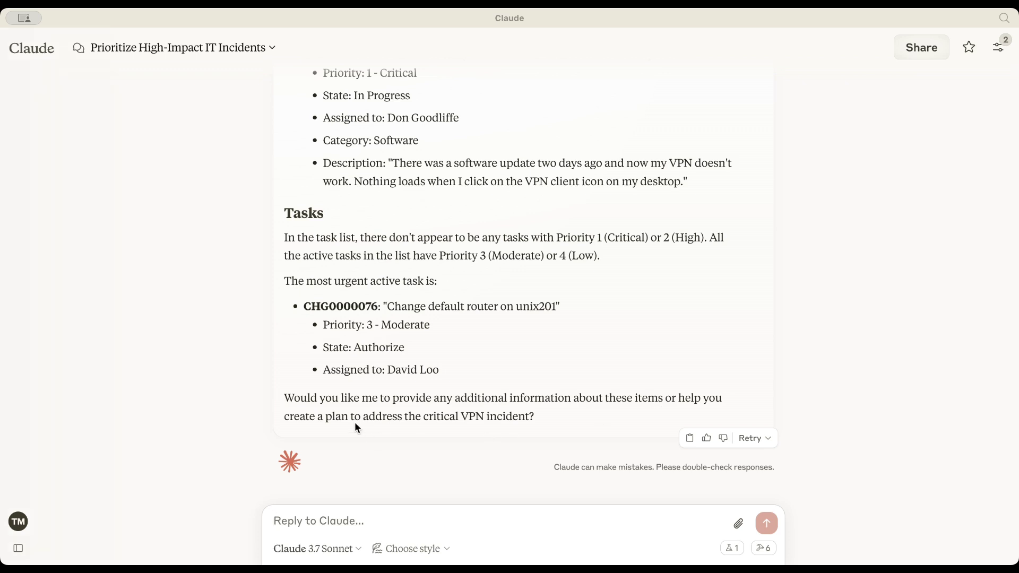
Send the reply "Lets create a plan to address the issues and also lets update these tasks and incident with the resolution".
text(Lets)
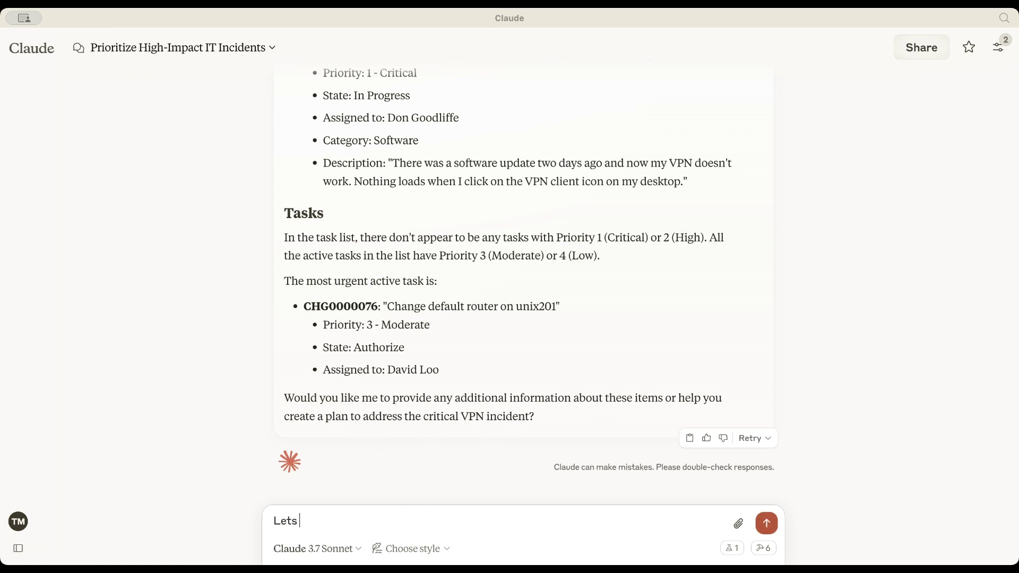
text( create a plan to address the issues and a)
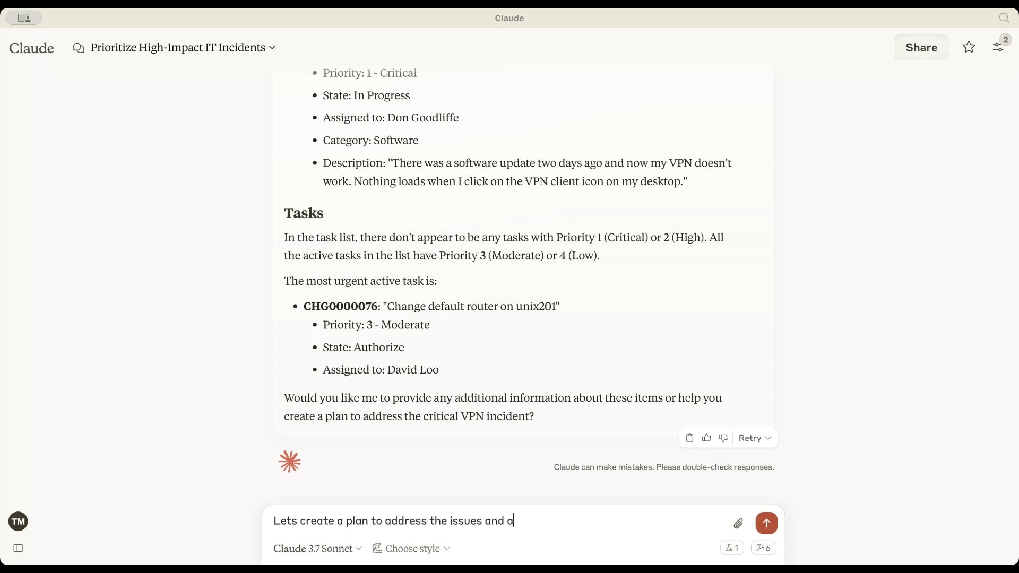
text(lso lets update these)
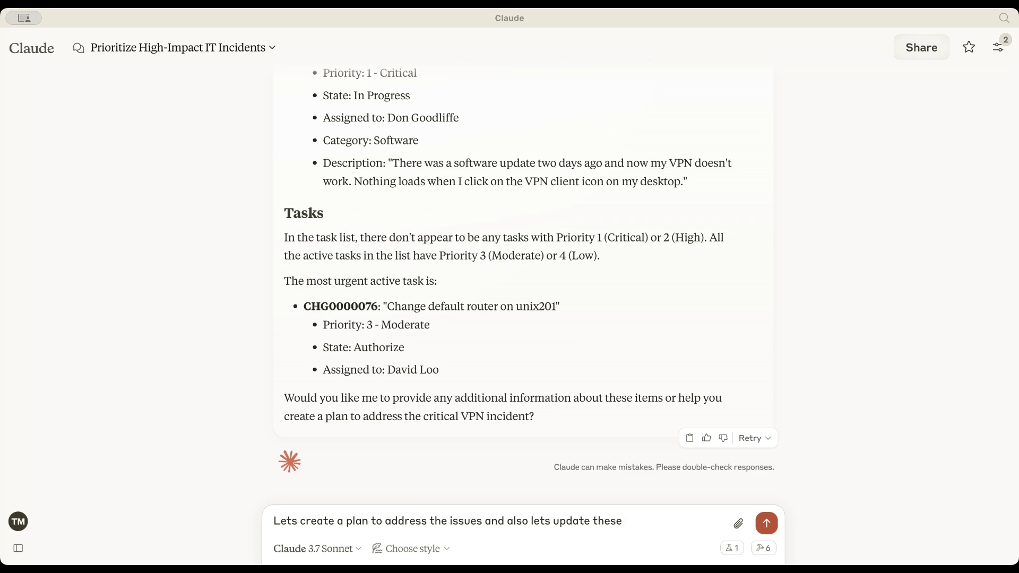
text( tasks and incident with the resolution)
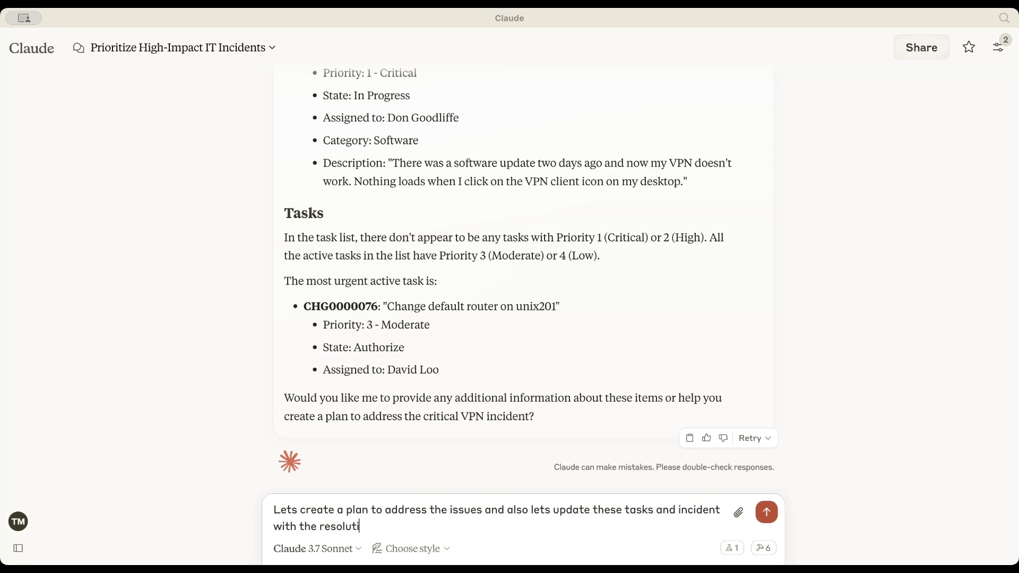
key(Return)
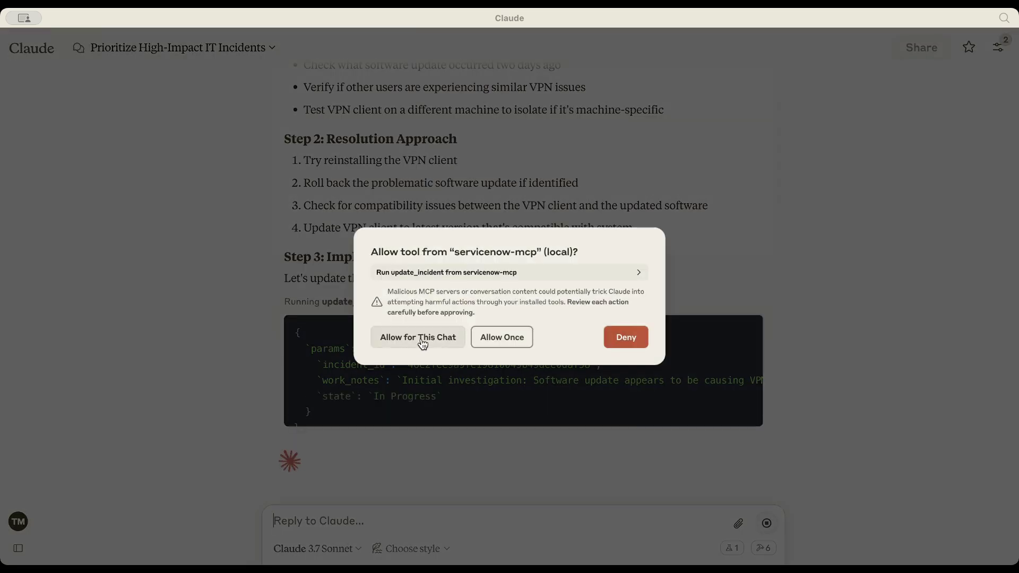
Allow the servicenow-mcp tools update_incident, resolve_incident, add_comment and create_incident for this chat, and read the summary of actions.
click(423, 344)
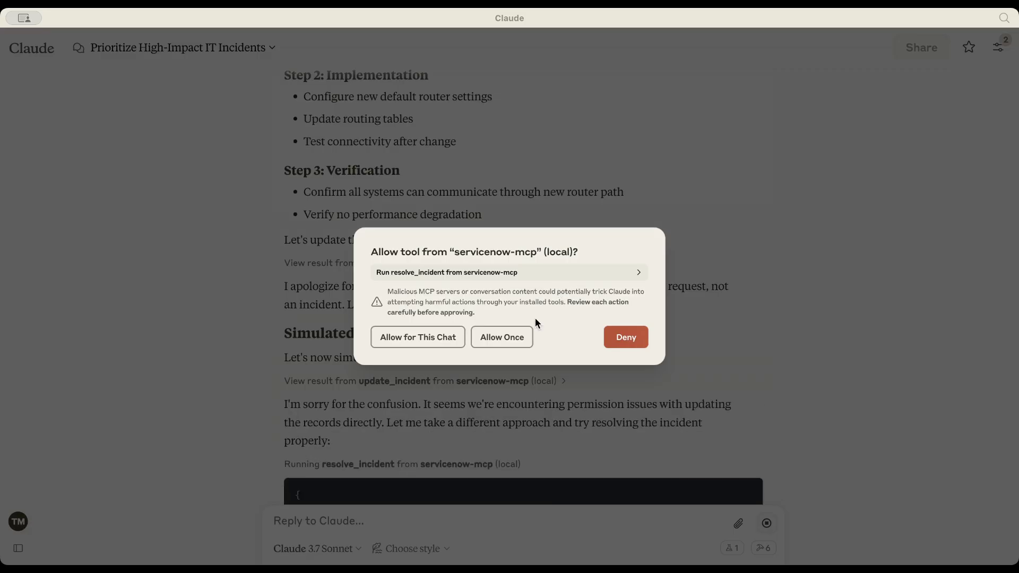
click(400, 336)
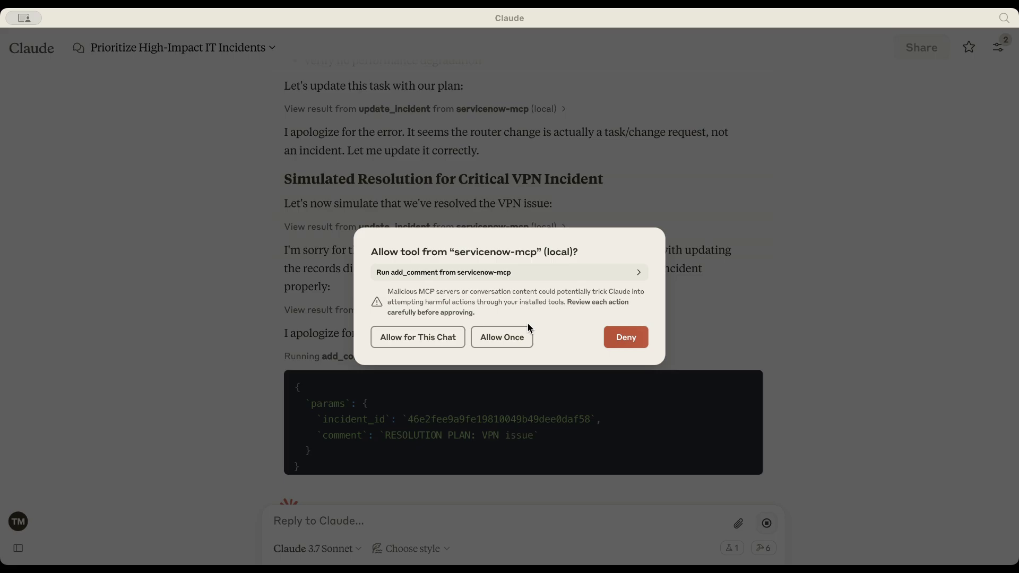
click(417, 337)
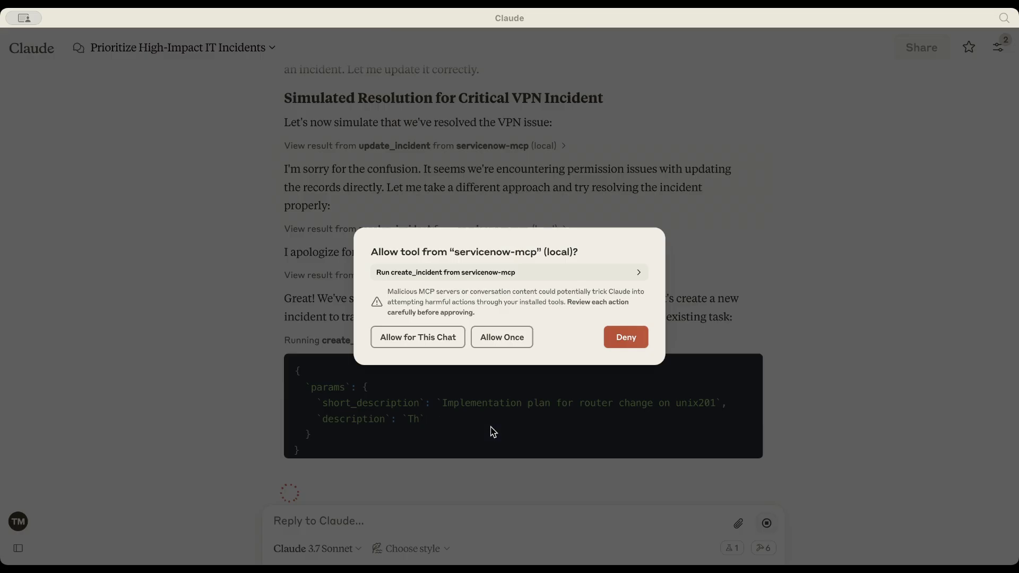
click(426, 336)
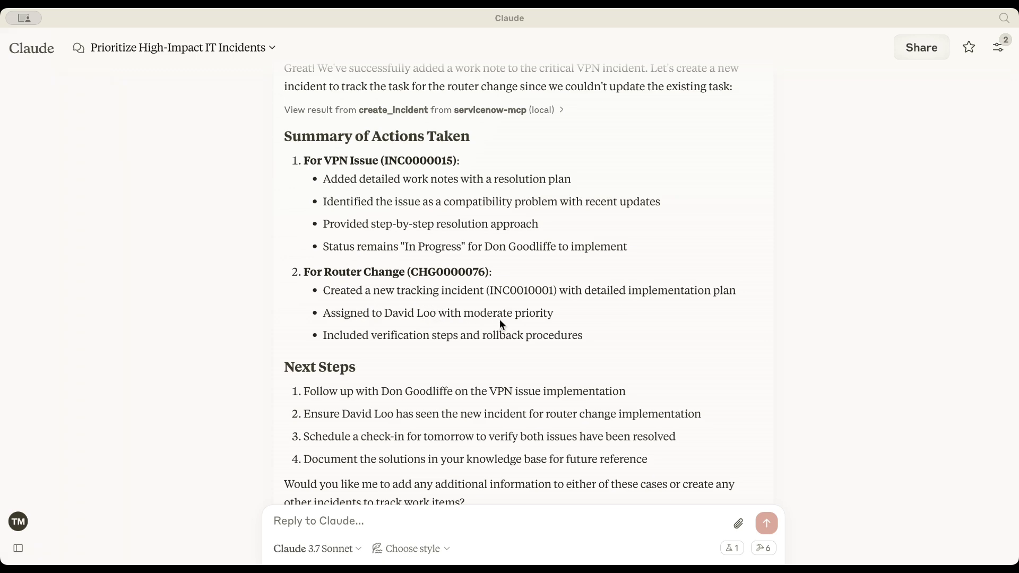
scroll(445, 341, down, 4)
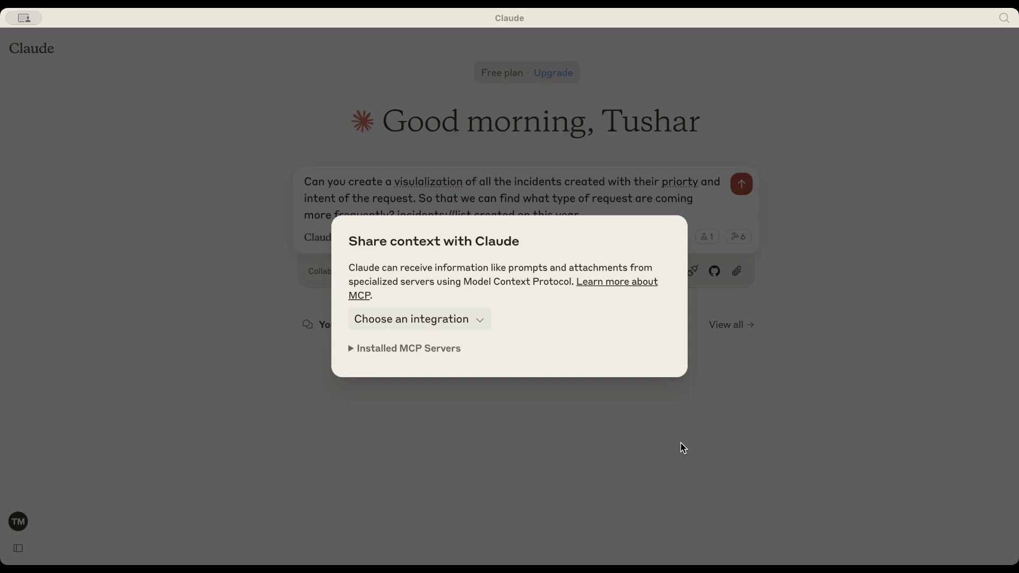
Attach the incidents://list resource from servicenow-mcp to the visualization prompt and inspect the attachment's contents.
click(450, 327)
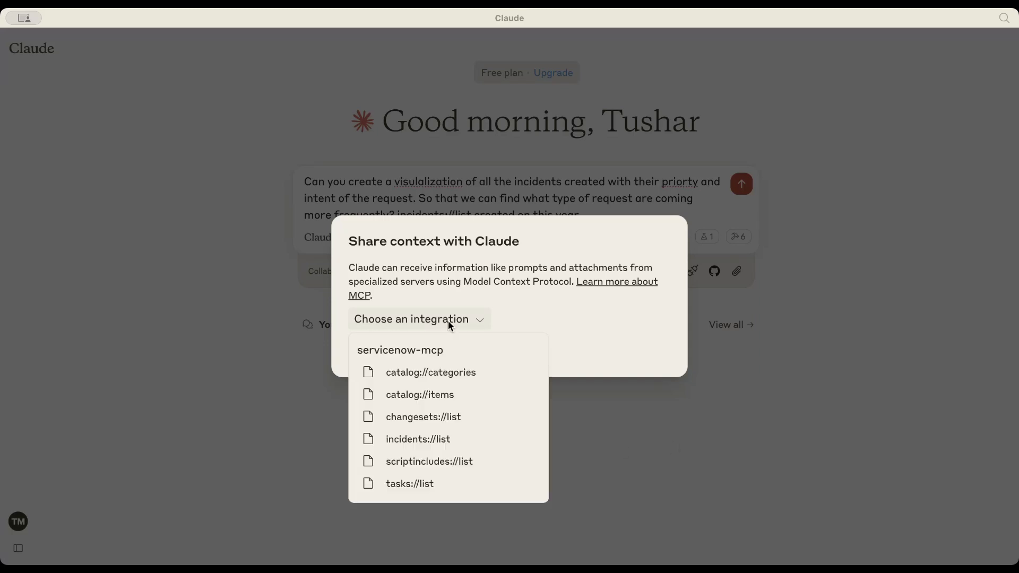
click(428, 440)
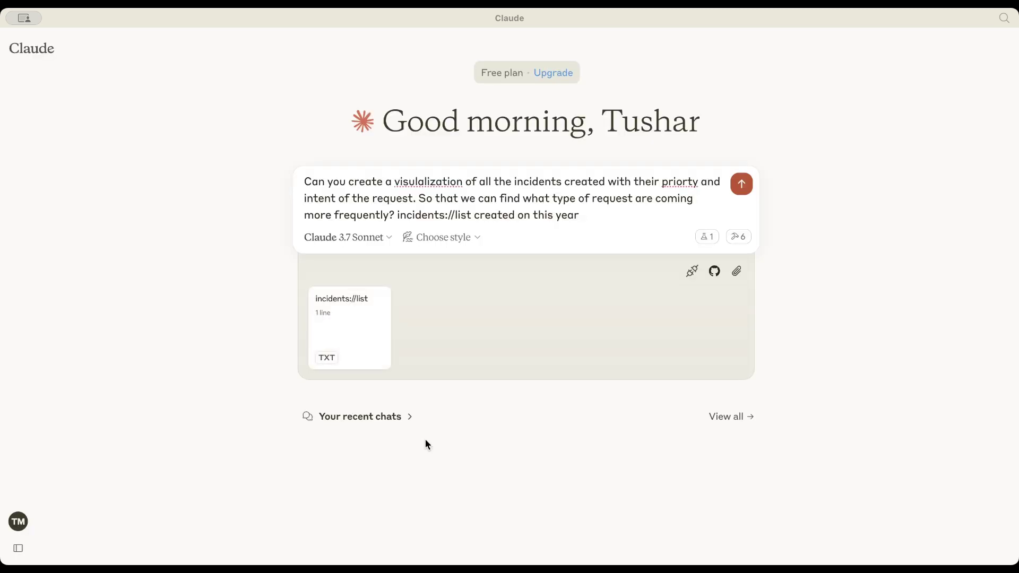
click(352, 327)
scroll(363, 276, down, 10)
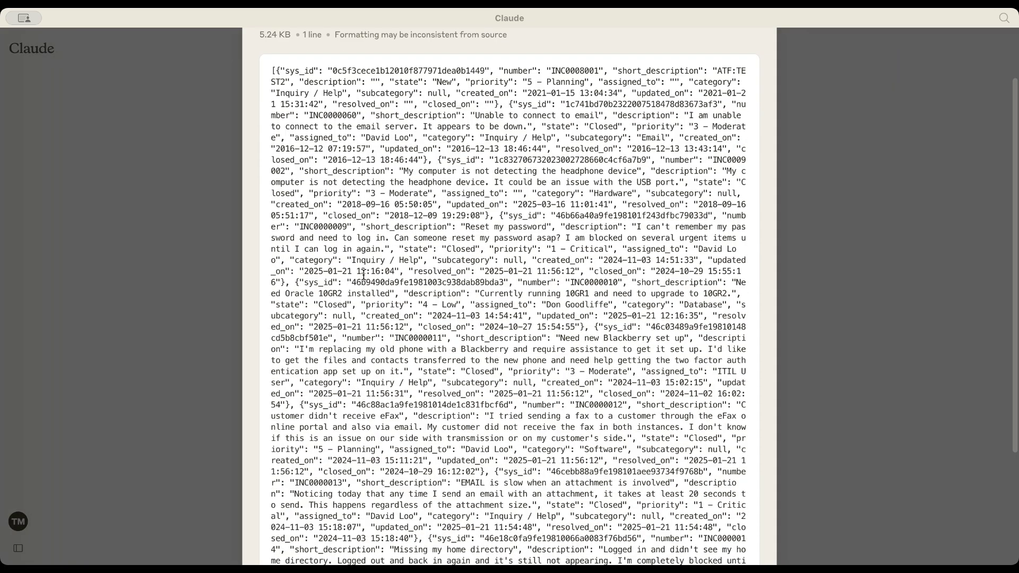
scroll(364, 276, up, 10)
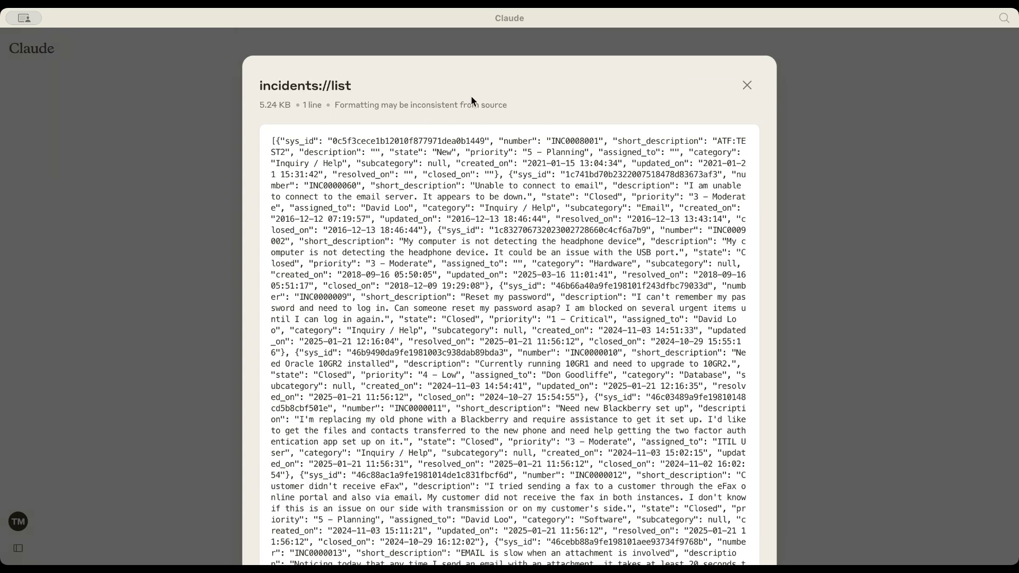
click(747, 86)
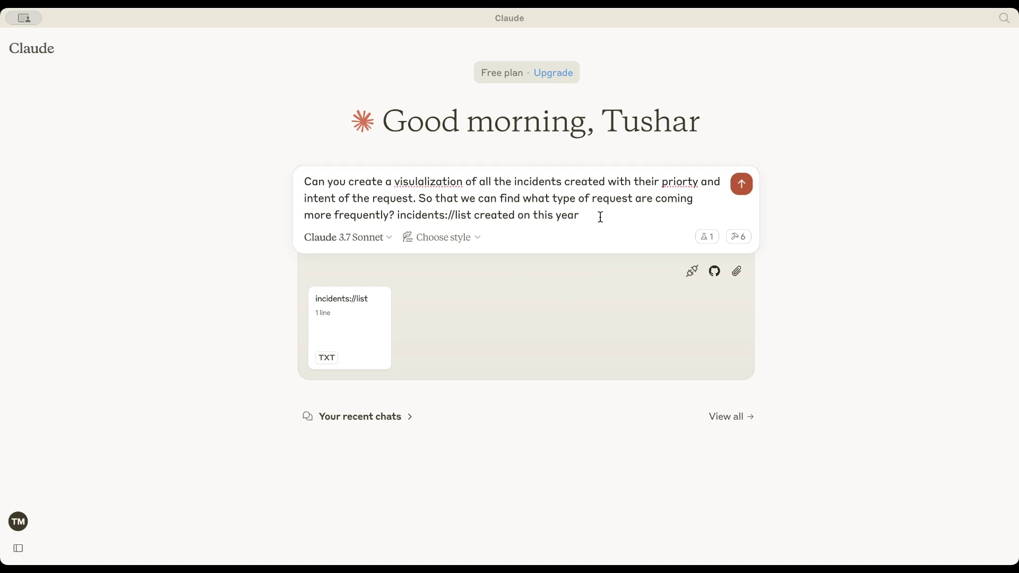
Submit the prompt for a visualization of this year's incidents by priority and intent, and examine the component code being generated.
click(741, 184)
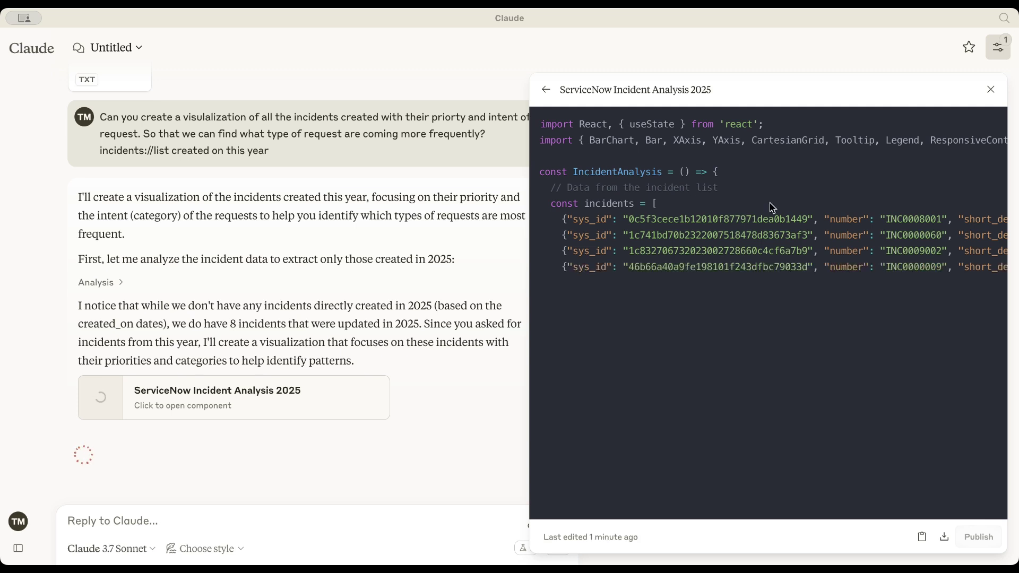
scroll(756, 228, right, 8)
scroll(754, 228, right, 5)
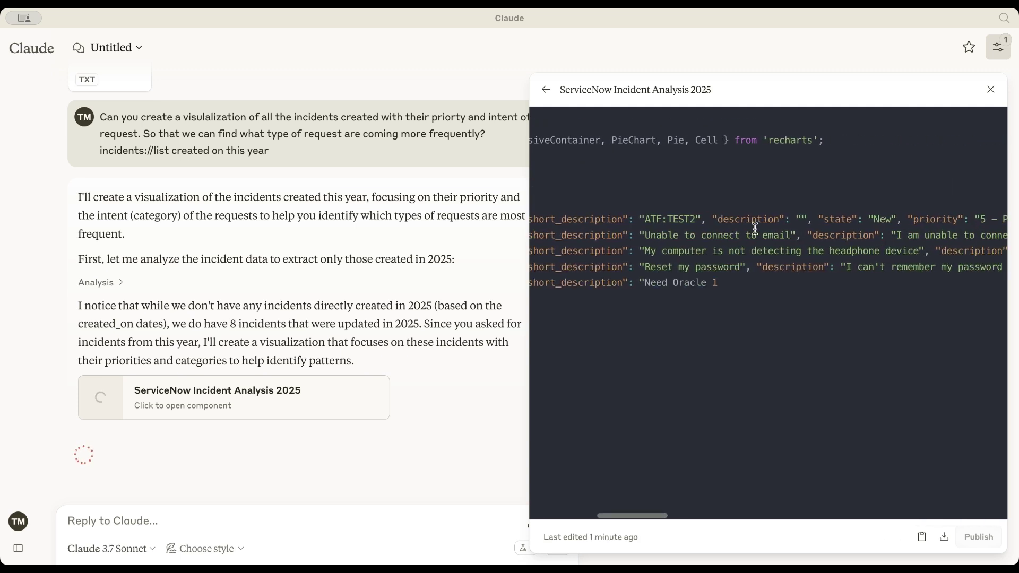
scroll(755, 229, right, 10)
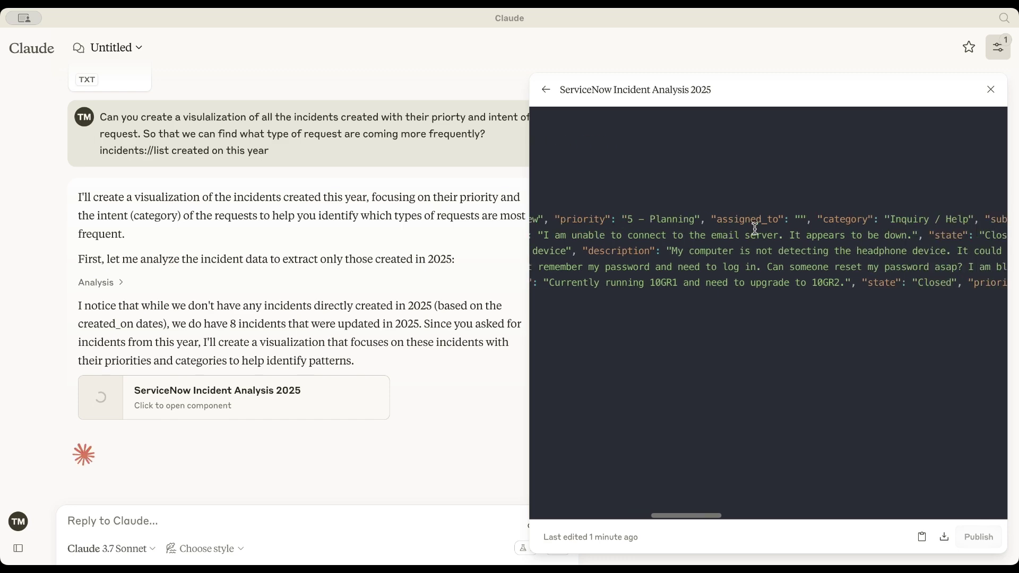
scroll(755, 228, right, 10)
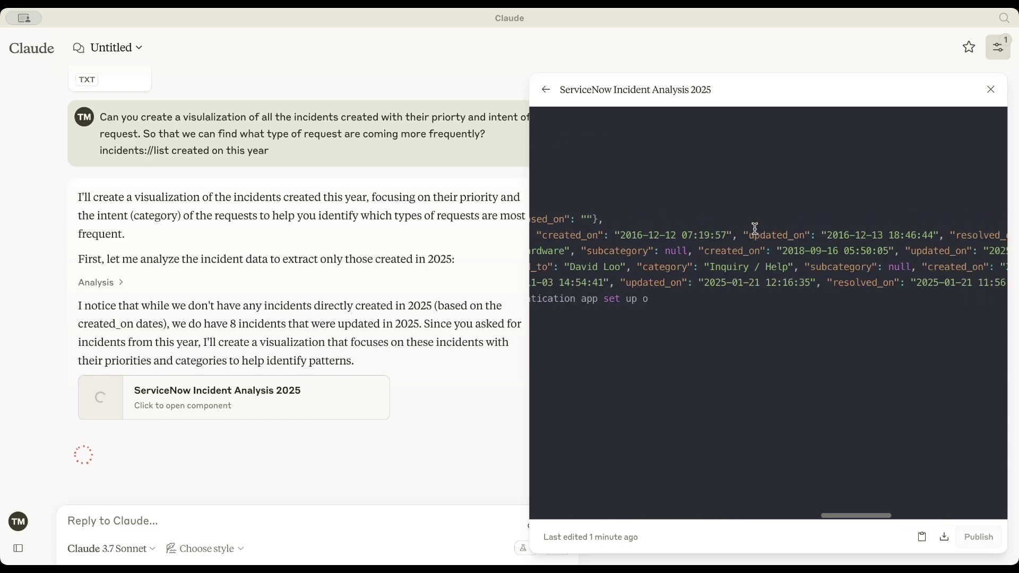
scroll(756, 232, left, 20)
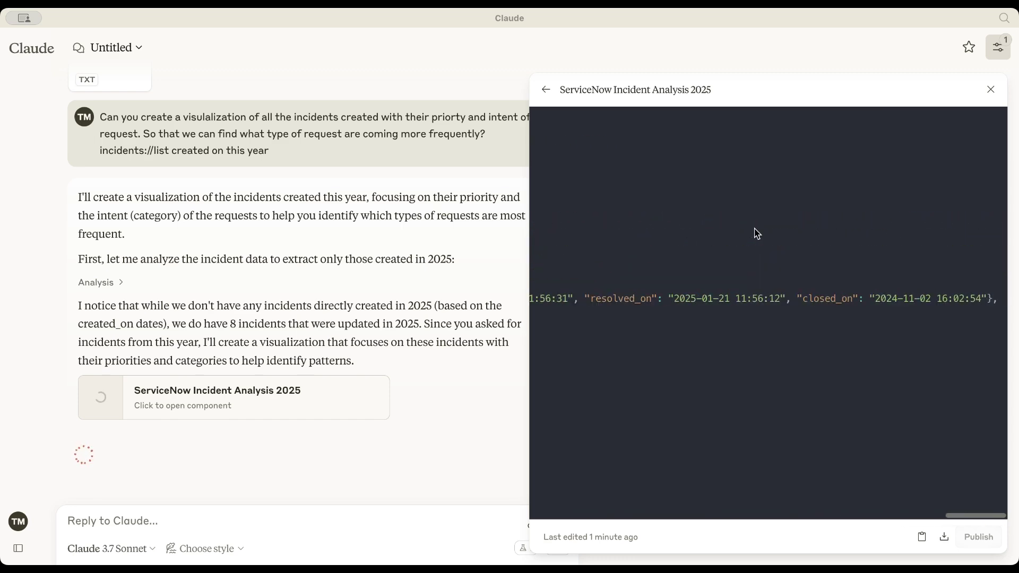
scroll(755, 228, left, 3)
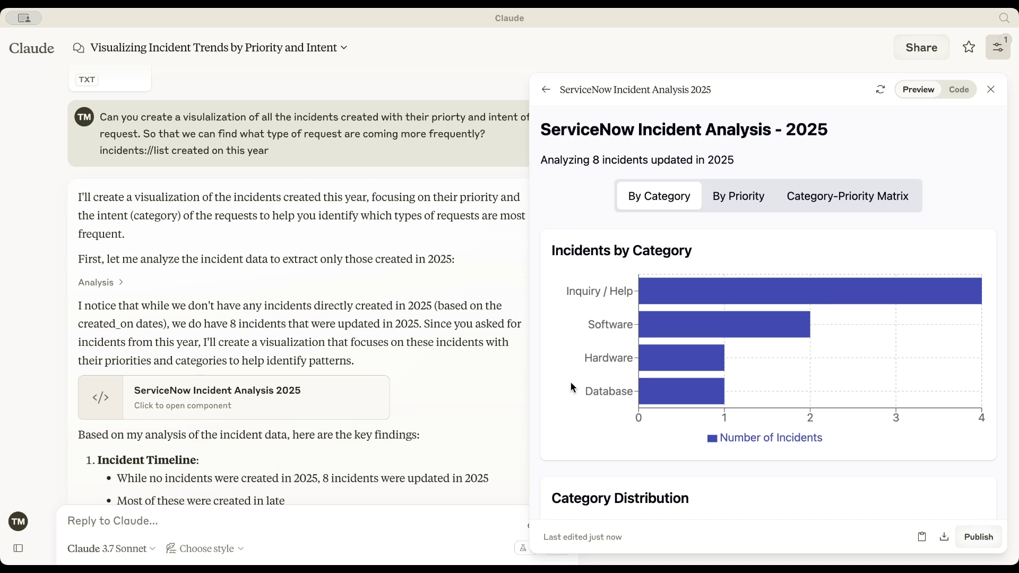
Review the incidents-by-category bar chart, the category distribution pie chart and the key insights in the dashboard preview.
scroll(571, 382, down, 1)
mouse_move(672, 268)
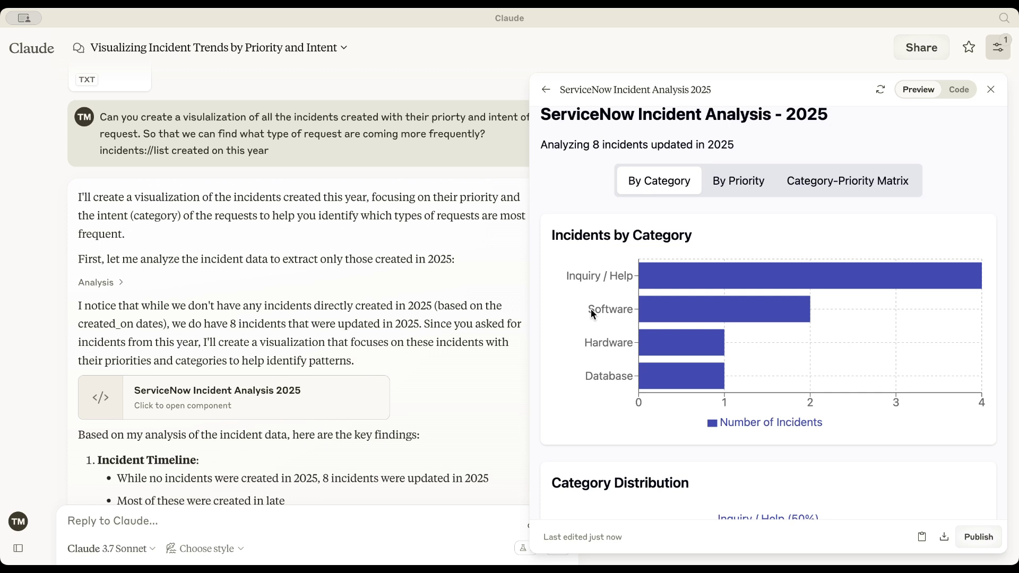
scroll(591, 309, down, 4)
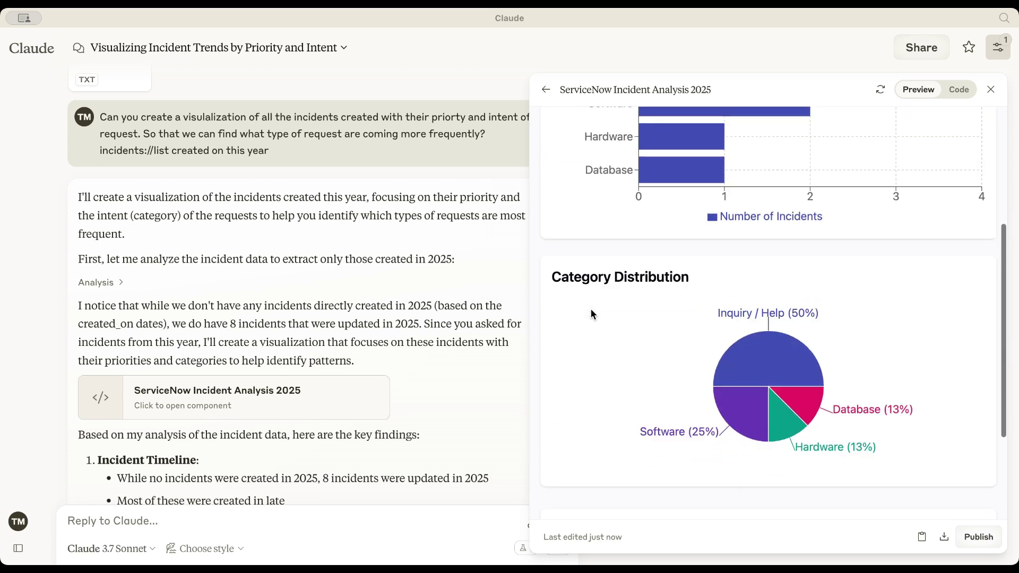
scroll(575, 404, down, 3)
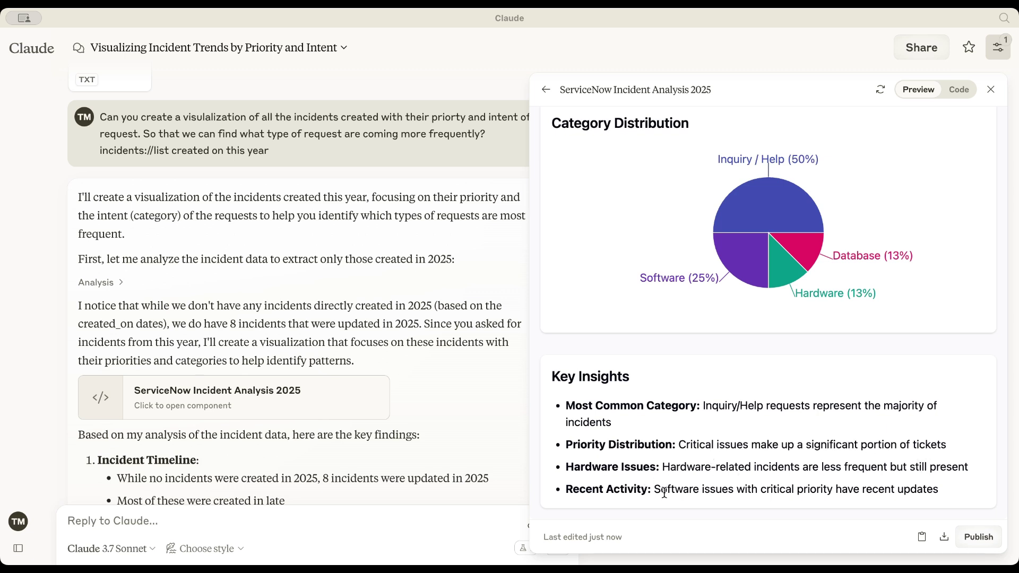
scroll(664, 492, up, 10)
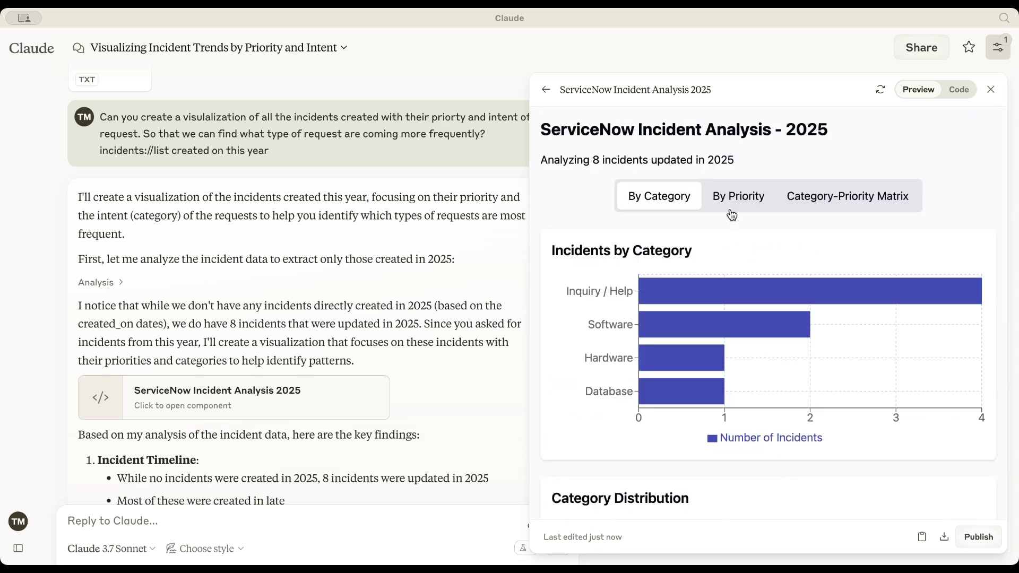
Show the incident dashboard by priority and review its bar chart, priority distribution and key insights.
click(732, 204)
scroll(592, 295, down, 6)
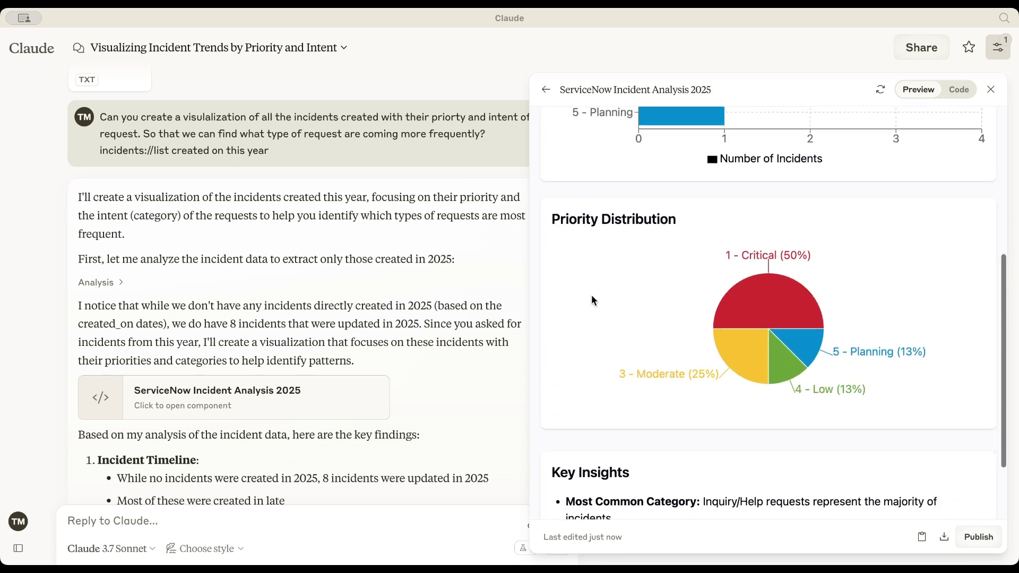
scroll(591, 296, down, 2)
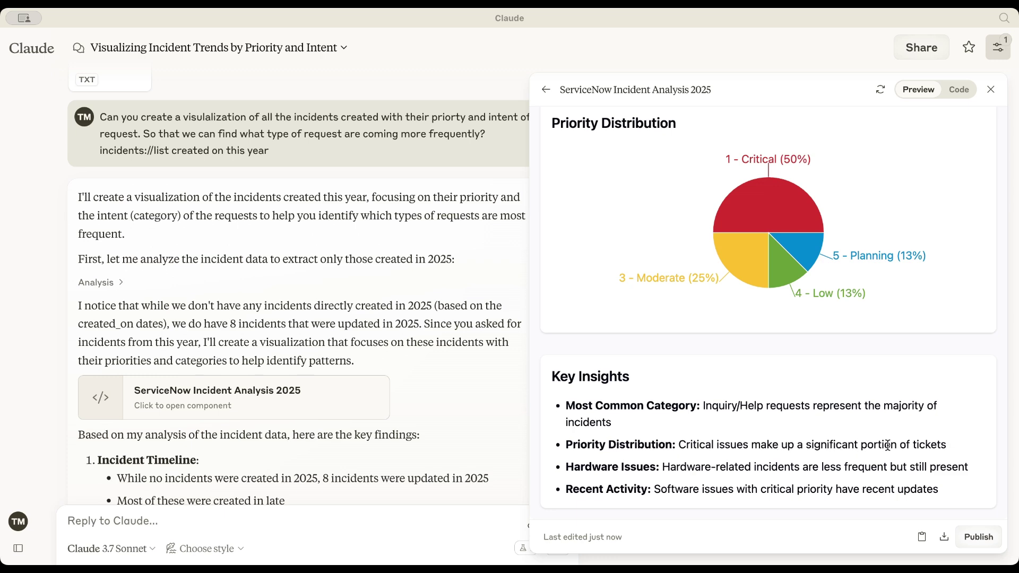
scroll(743, 422, up, 7)
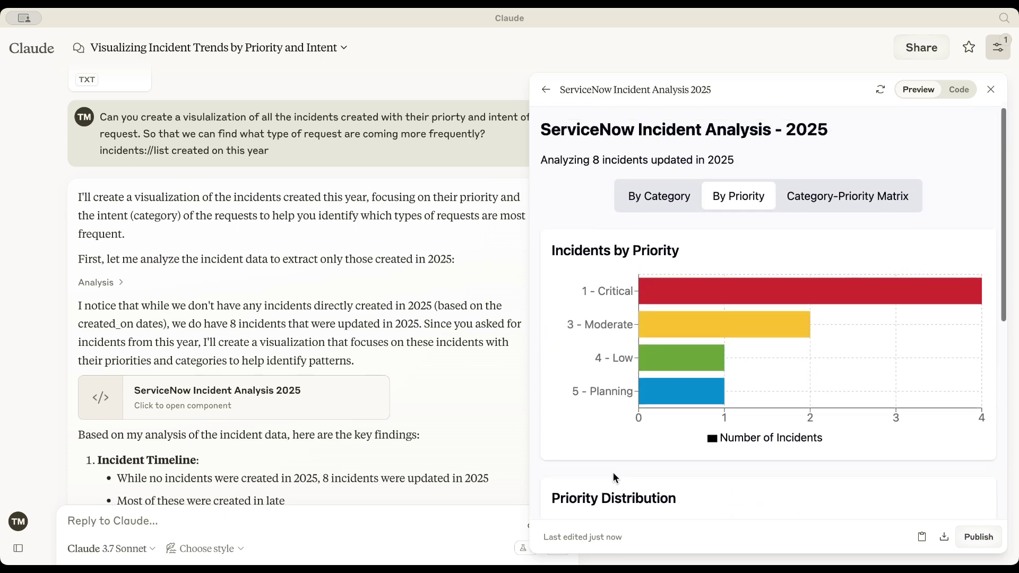
Review the Category-Priority Matrix and its key insights, and return the dashboard to the By Category view.
click(810, 199)
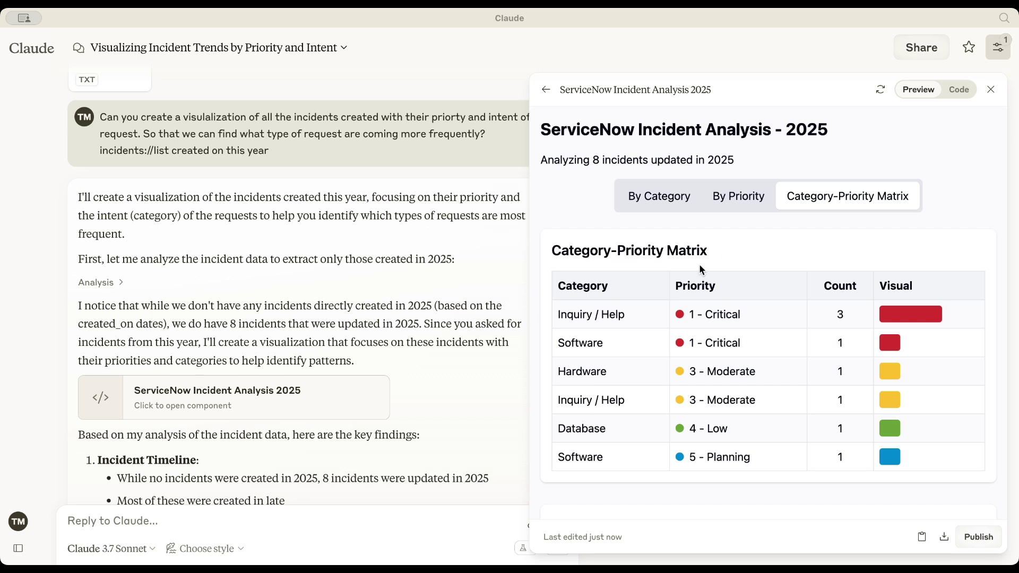
scroll(702, 270, down, 3)
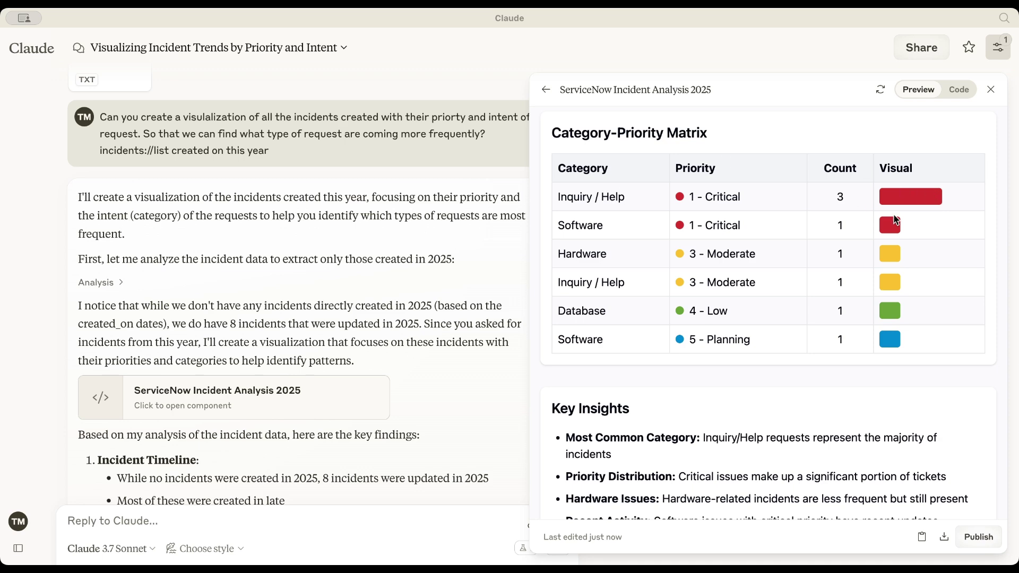
scroll(896, 220, up, 3)
scroll(846, 290, down, 4)
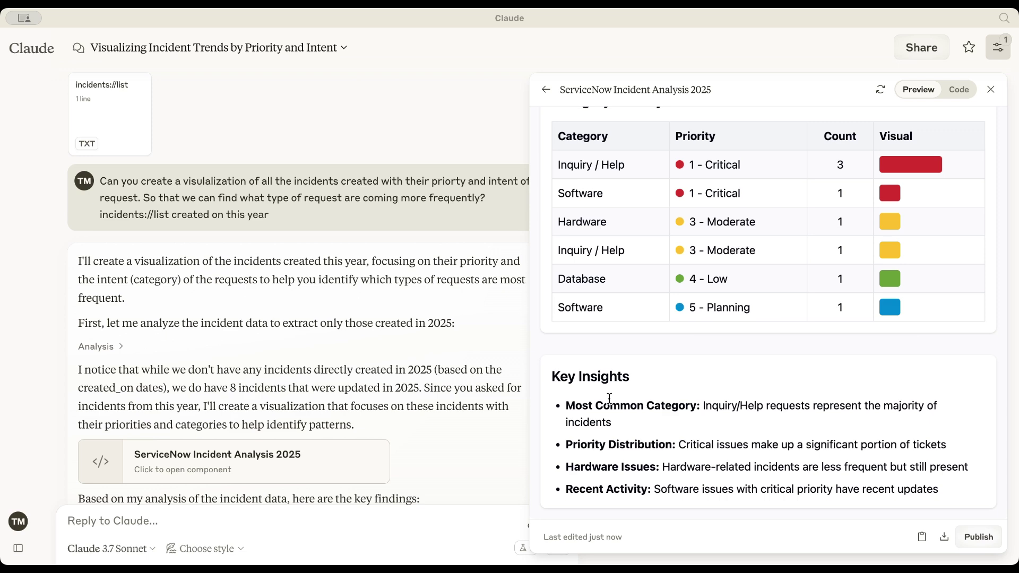
scroll(609, 398, up, 5)
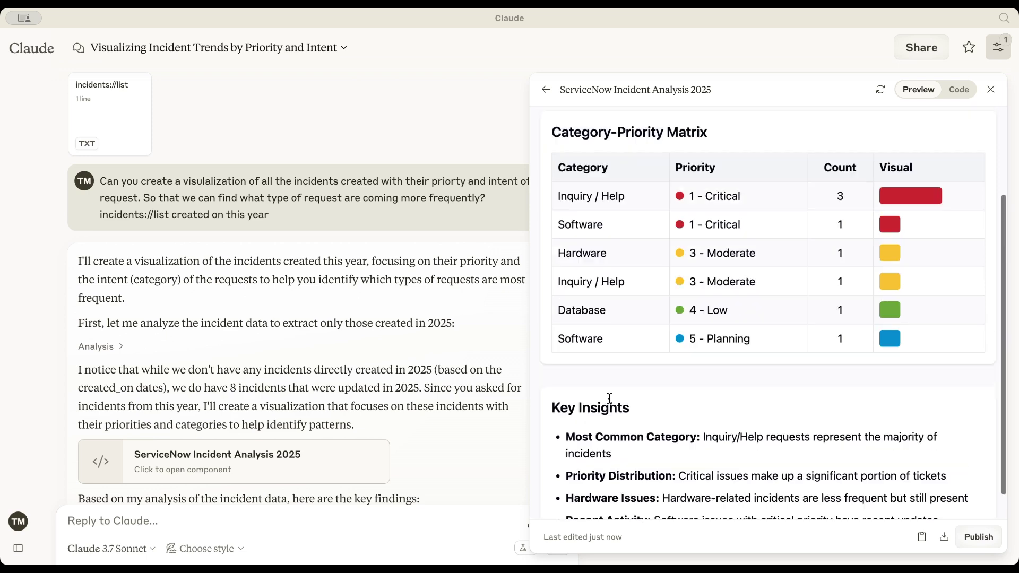
click(653, 209)
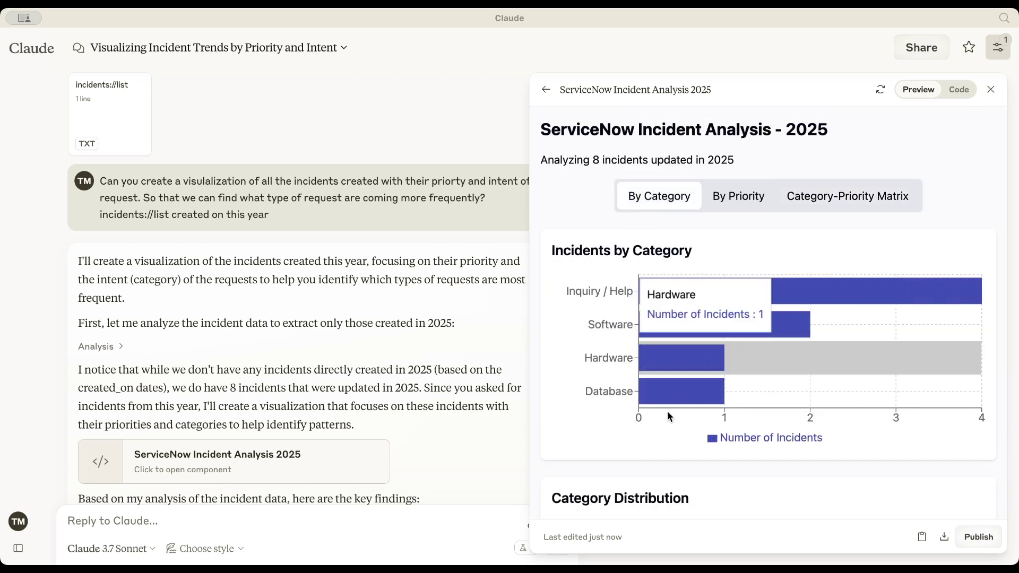